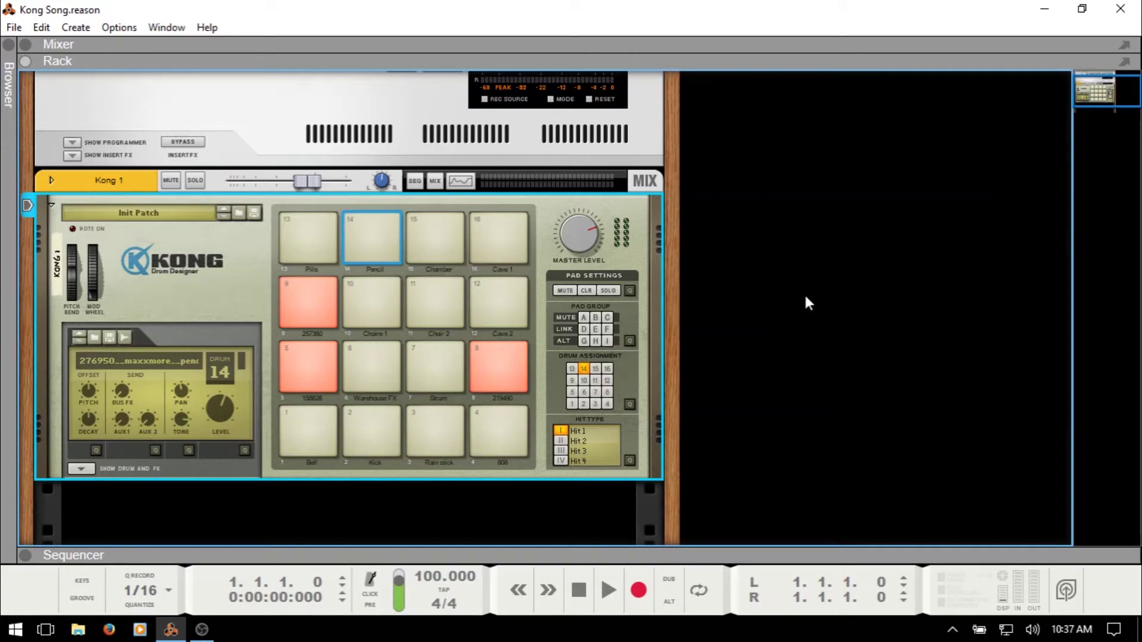
scroll(220, 266, "up", 3)
scroll(220, 266, "down", 5)
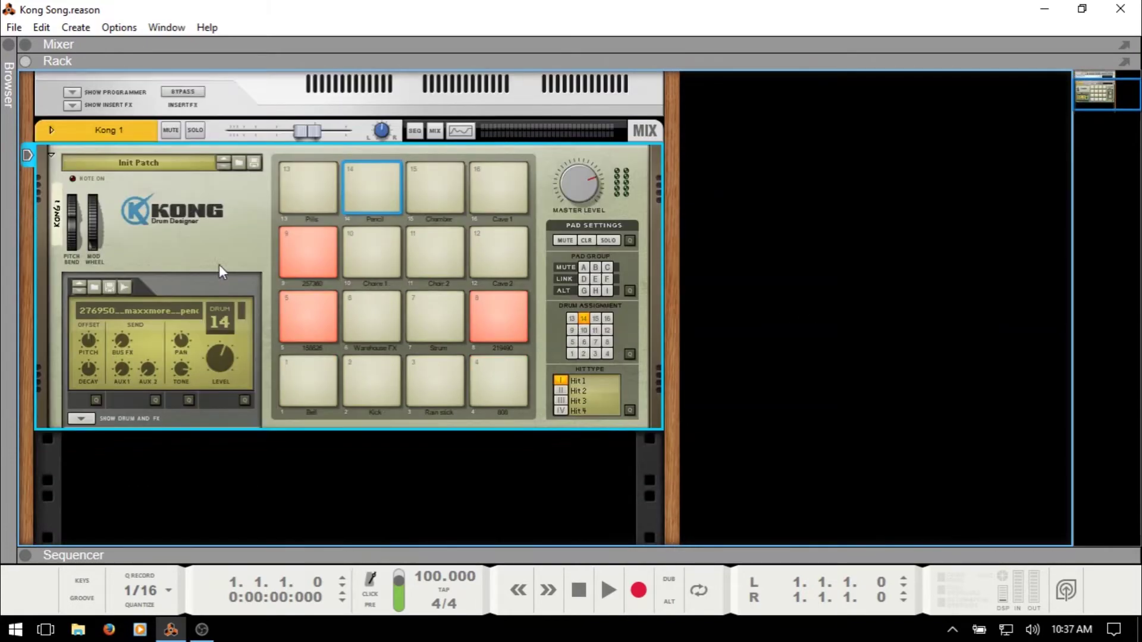
scroll(223, 269, "up", 5)
scroll(227, 272, "down", 3)
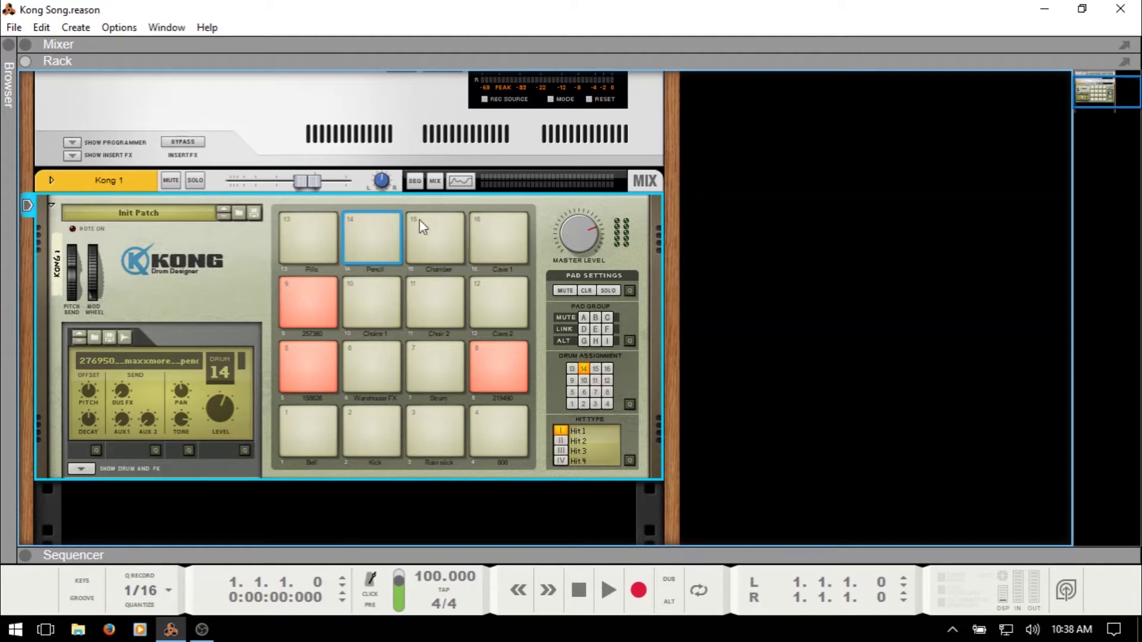
Step: Audition the Pills sound on pad 13 and the Pencil sound on pad 14 of the Kong drum designer
left_click(303, 240)
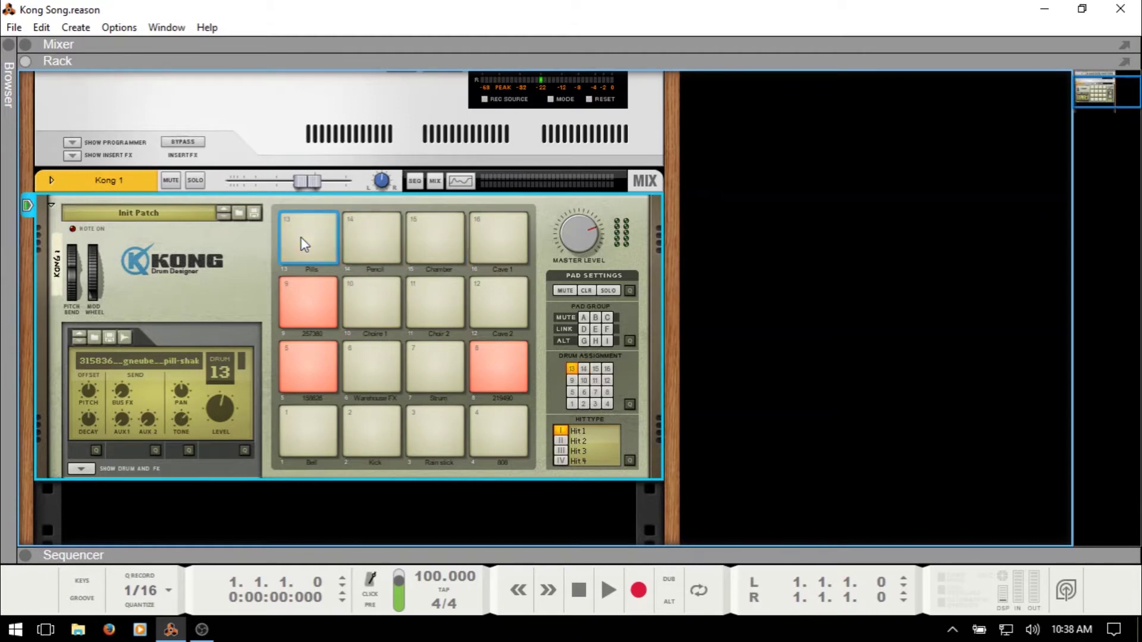
left_click(306, 241)
left_click(375, 235)
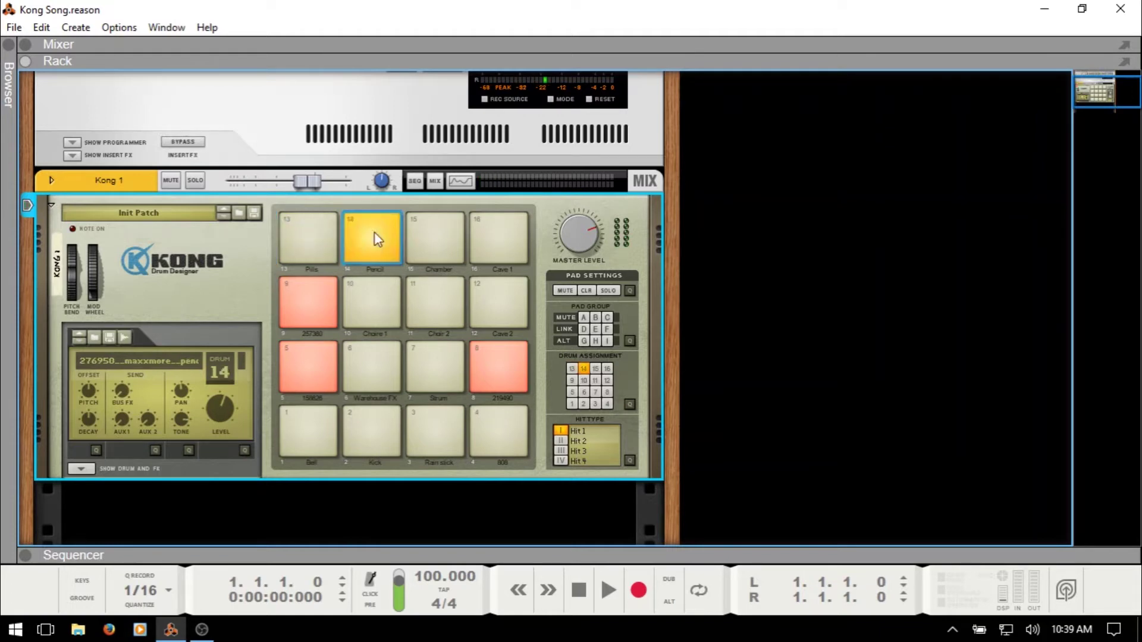
left_click(375, 235)
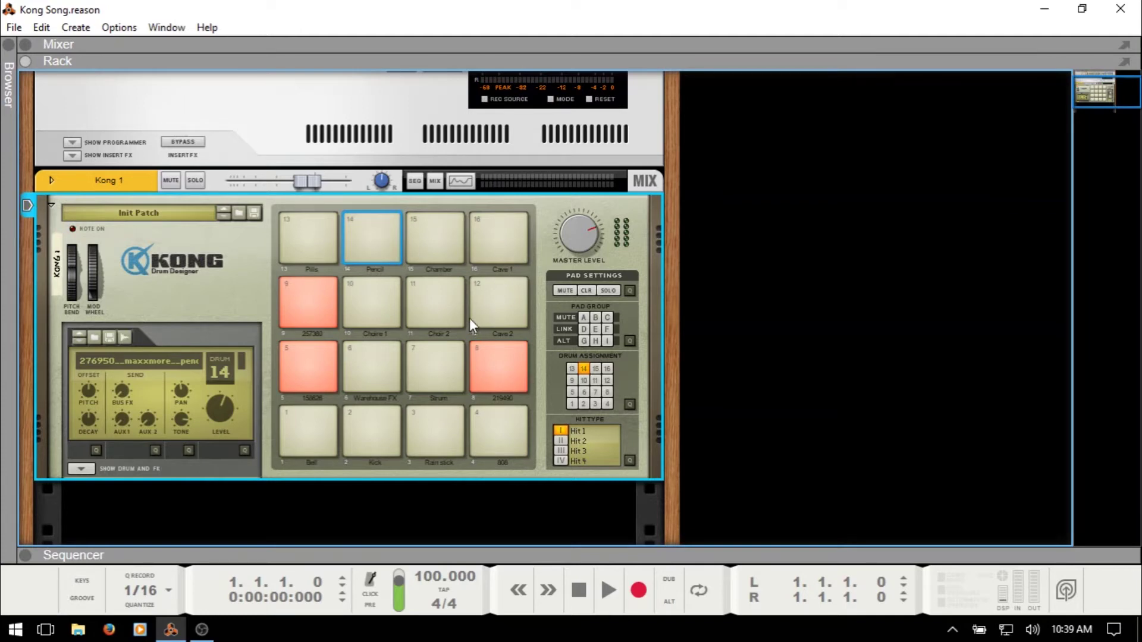
left_click(371, 239)
Step: Play the Pencil pad's sample in the sample editor, then close the editor and fold the drum and FX section away
scroll(479, 279, "down", 2)
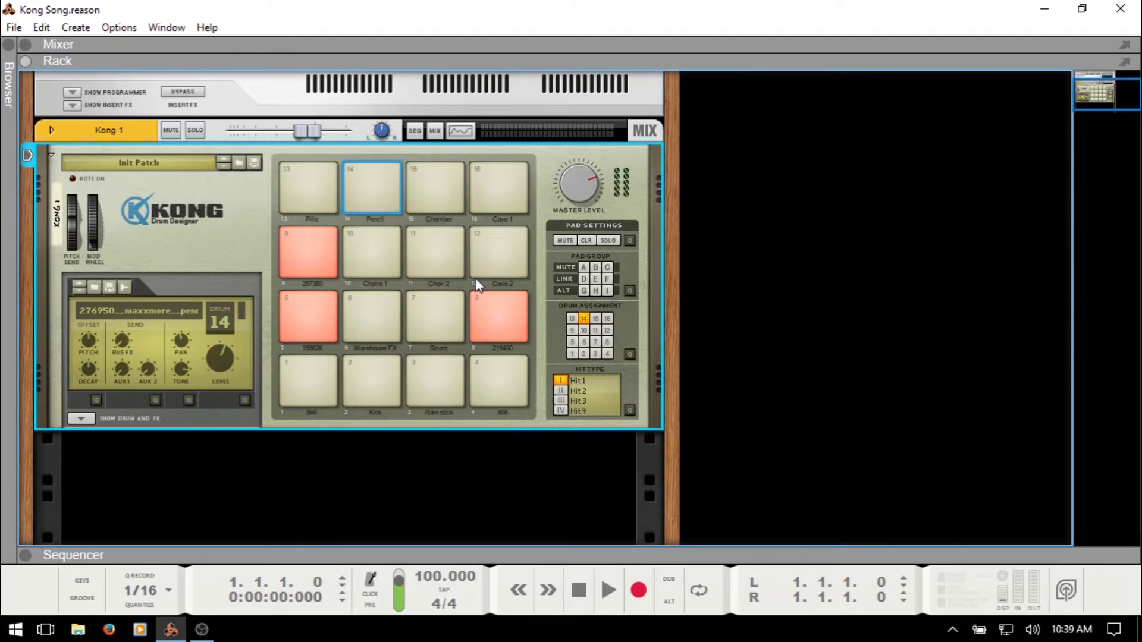
left_click(376, 182)
left_click(82, 419)
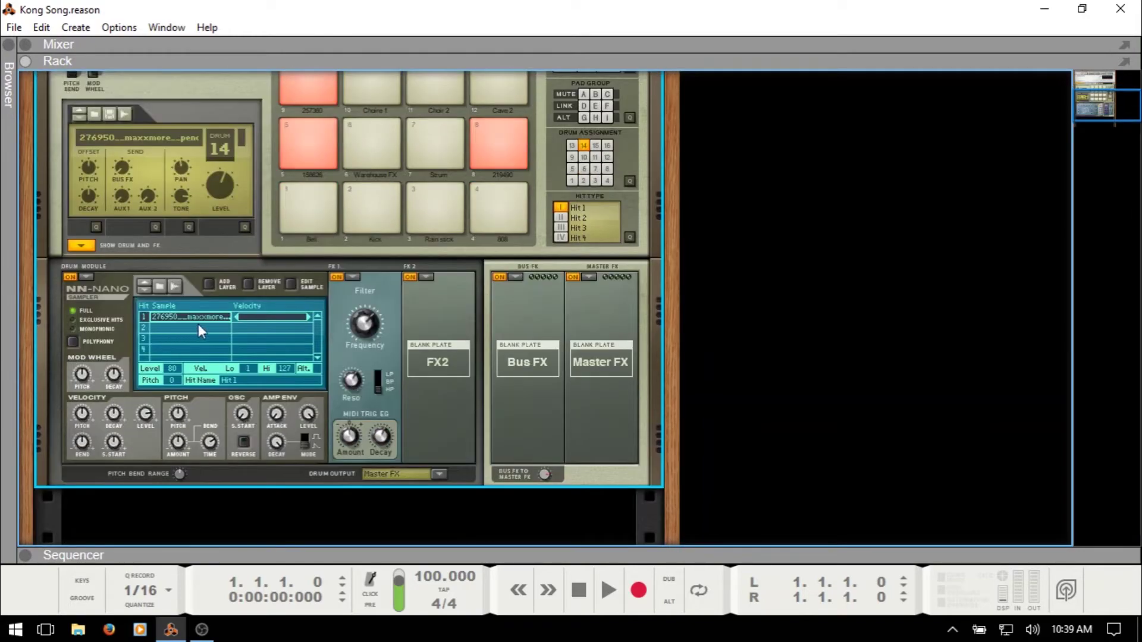
left_click(292, 283)
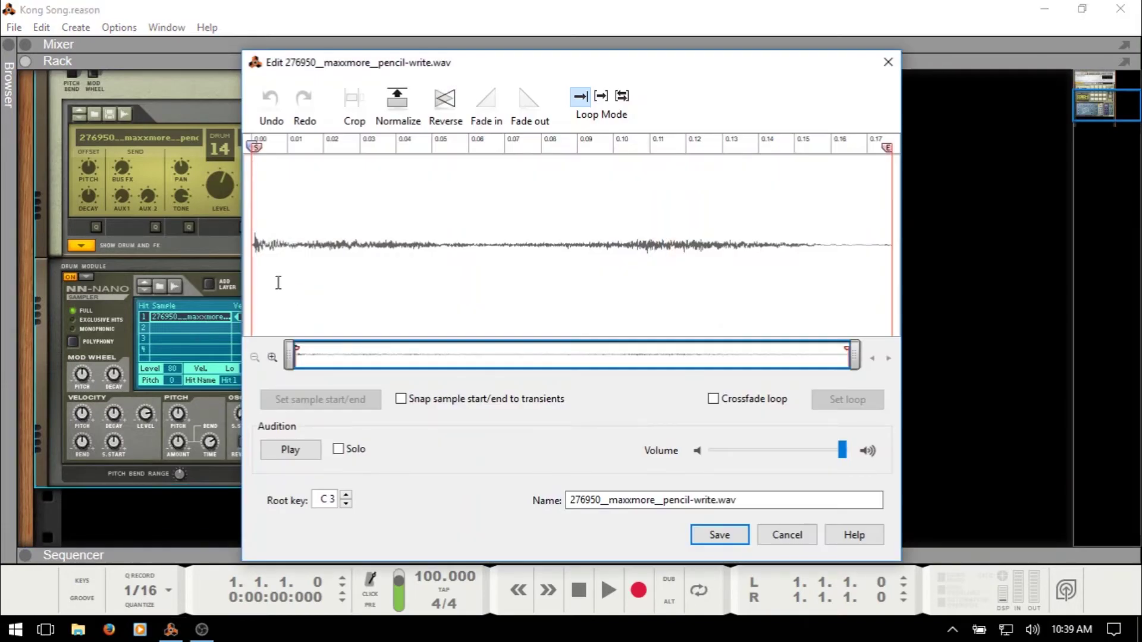
left_click(289, 448)
left_click(887, 60)
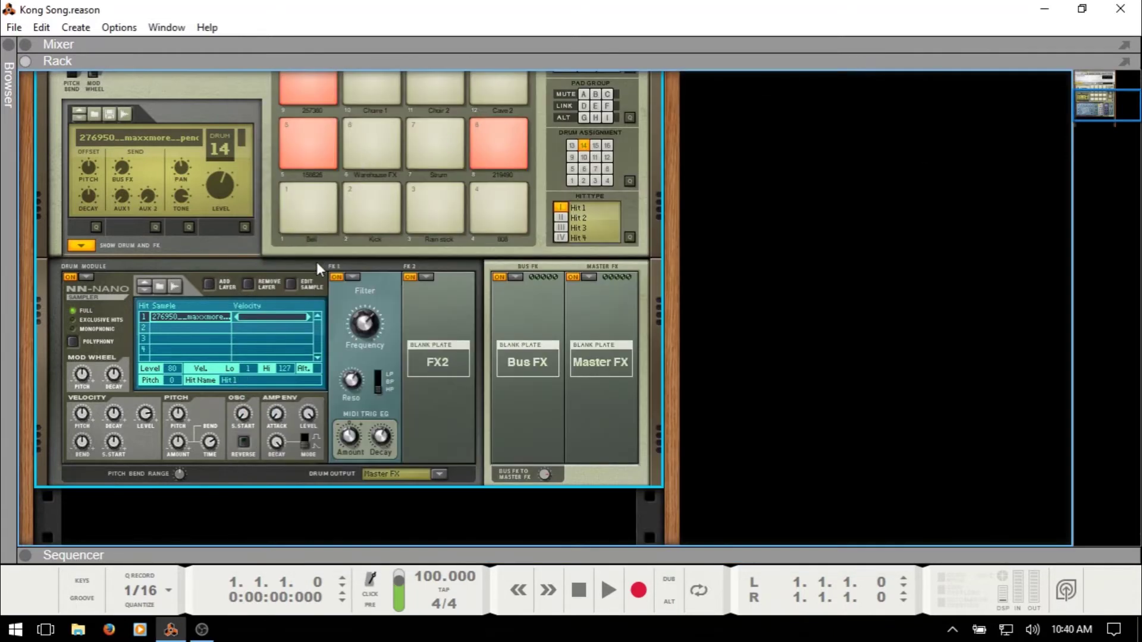
left_click(78, 249)
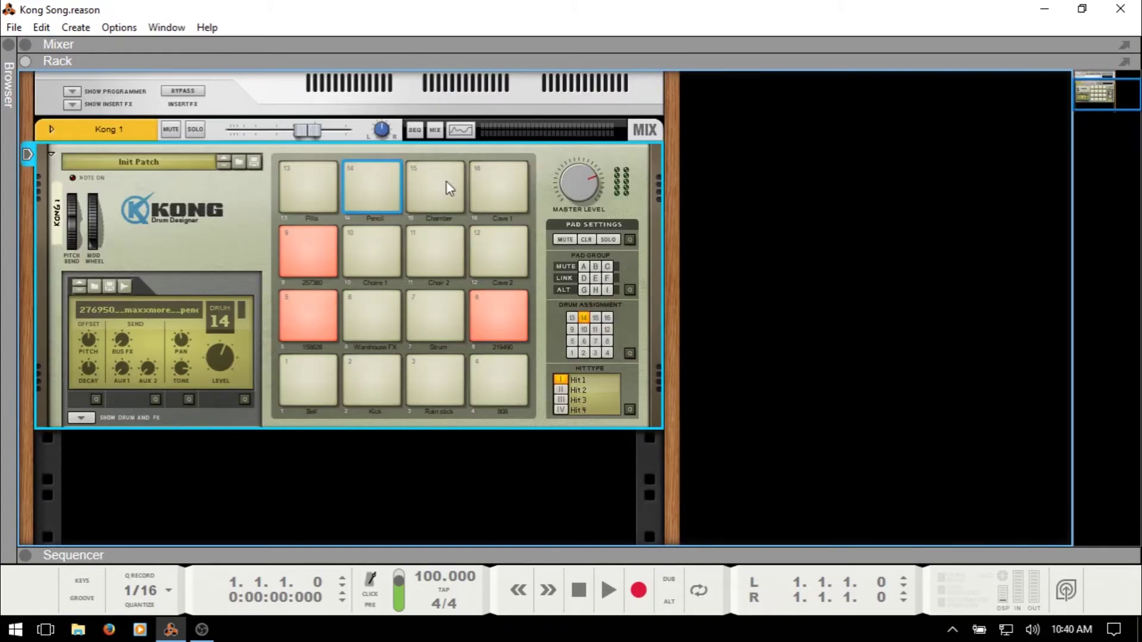
Step: Audition the Chamber, Cave 1, Choir 1, Choir 2 and Cave 2 sounds on pads 15, 16, 10, 11 and 12
left_click(440, 187)
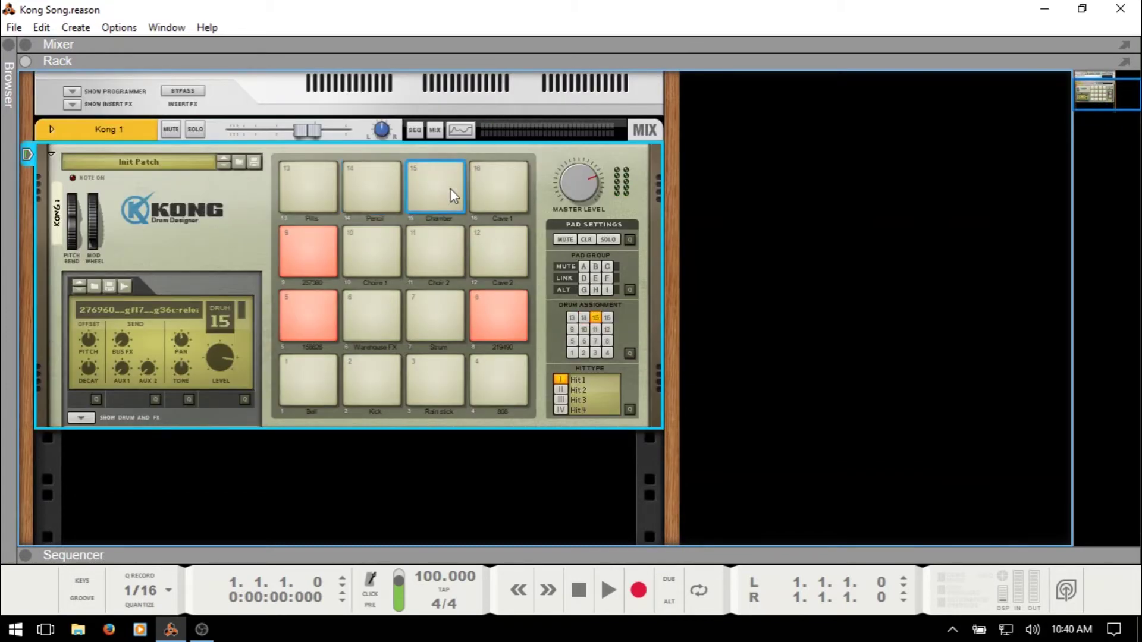
left_click(435, 186)
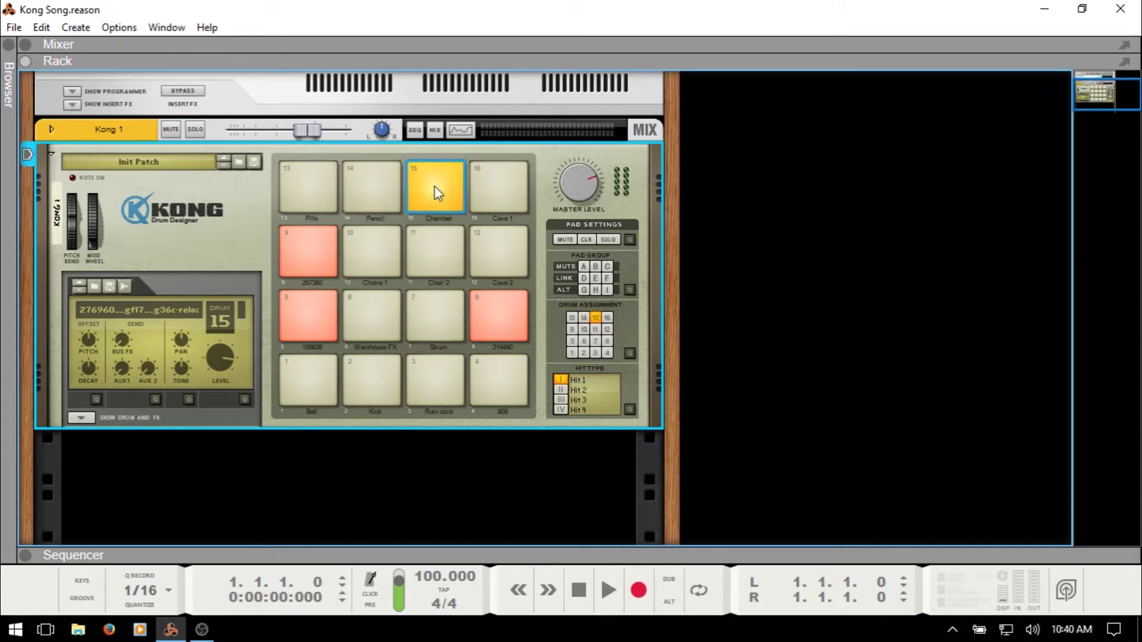
left_click(506, 191)
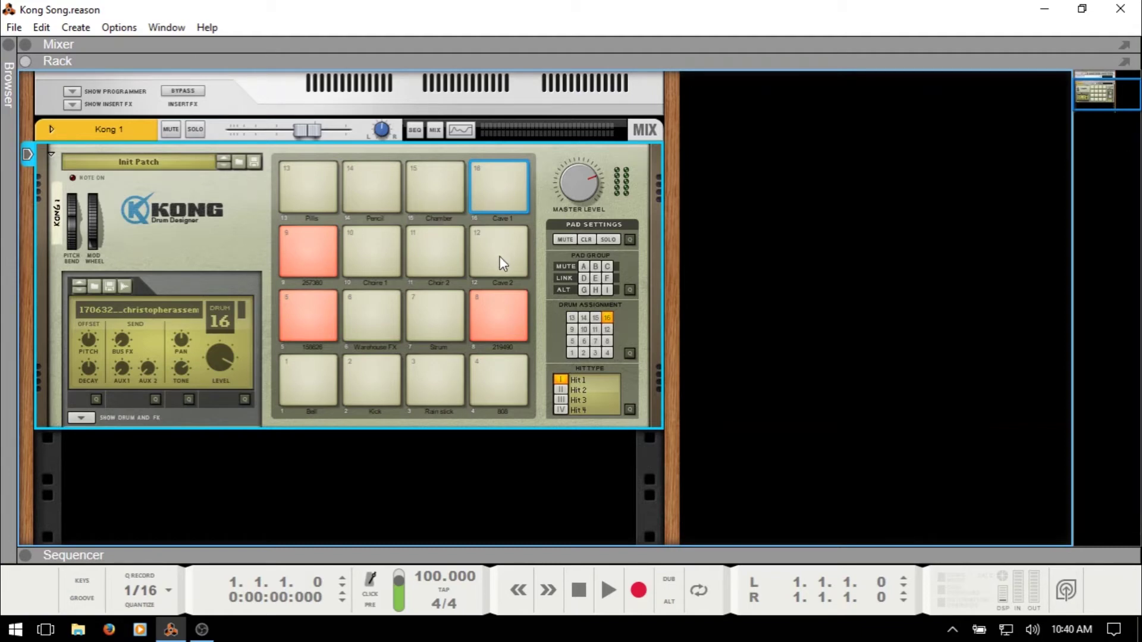
left_click(375, 248)
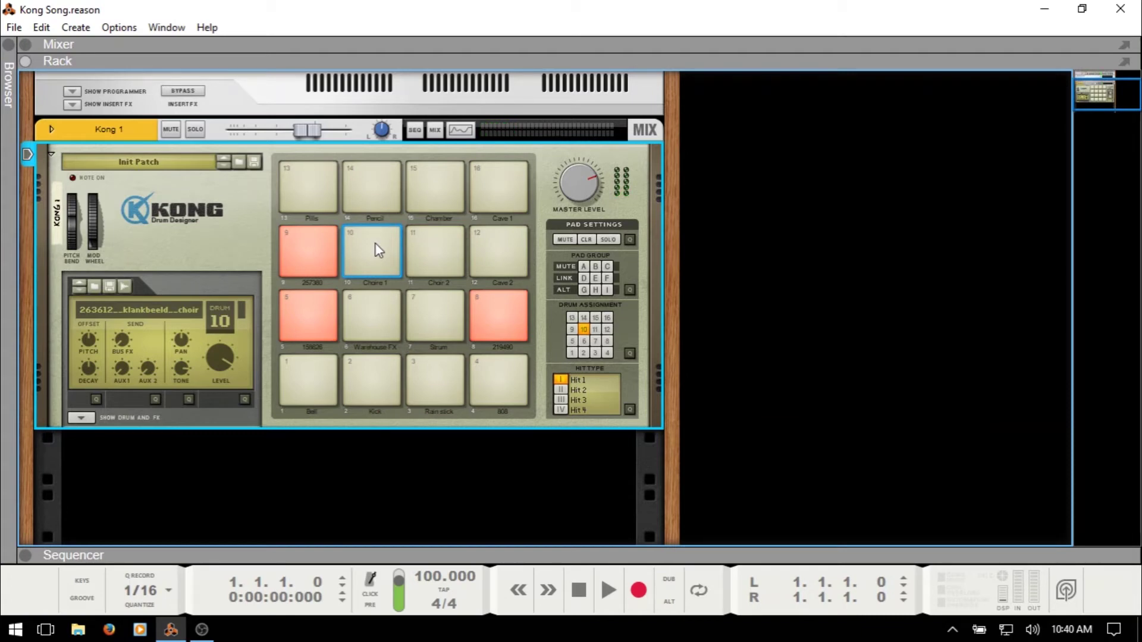
left_click(430, 251)
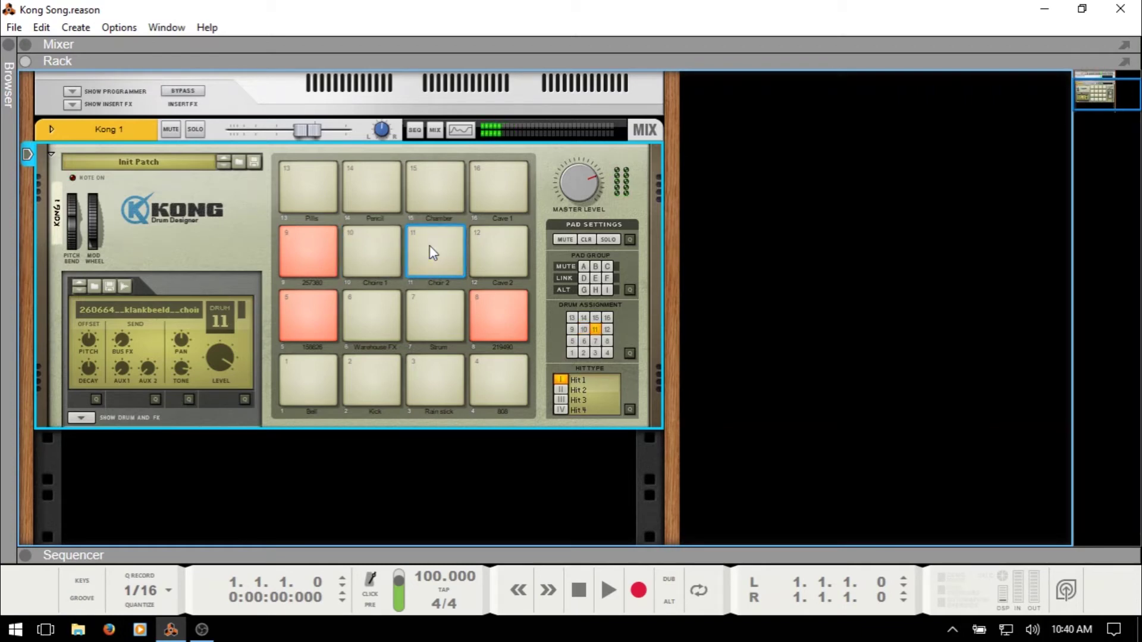
left_click(500, 249)
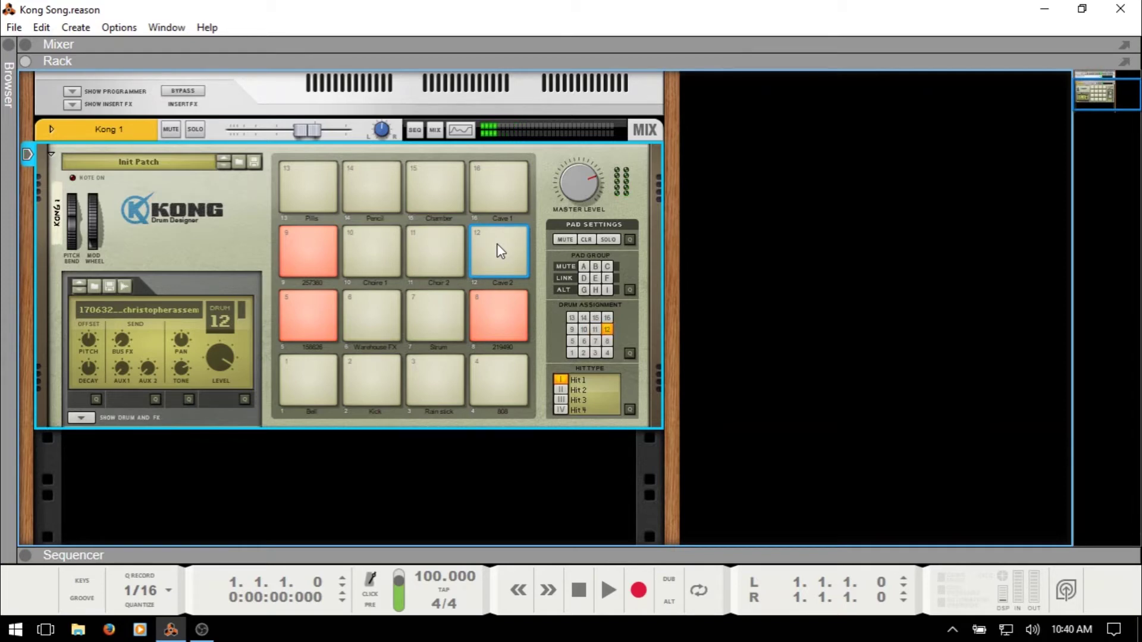
Step: Audition the Warehouse FX sound on pad 6 and the Strum sound on pad 7
left_click(369, 311)
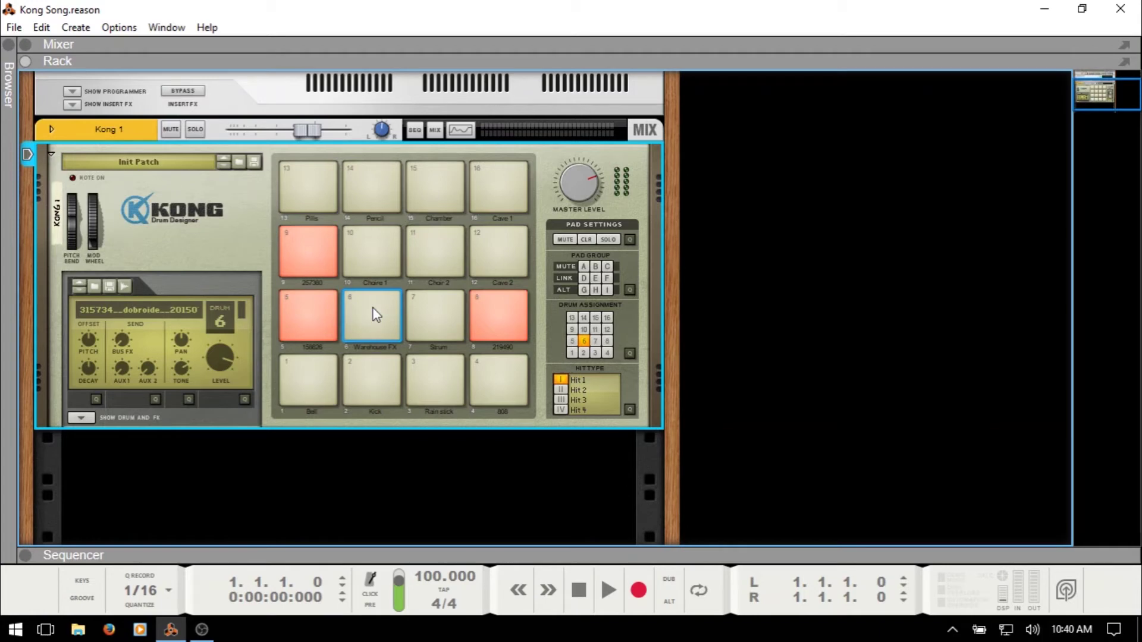
left_click(372, 307)
left_click(436, 324)
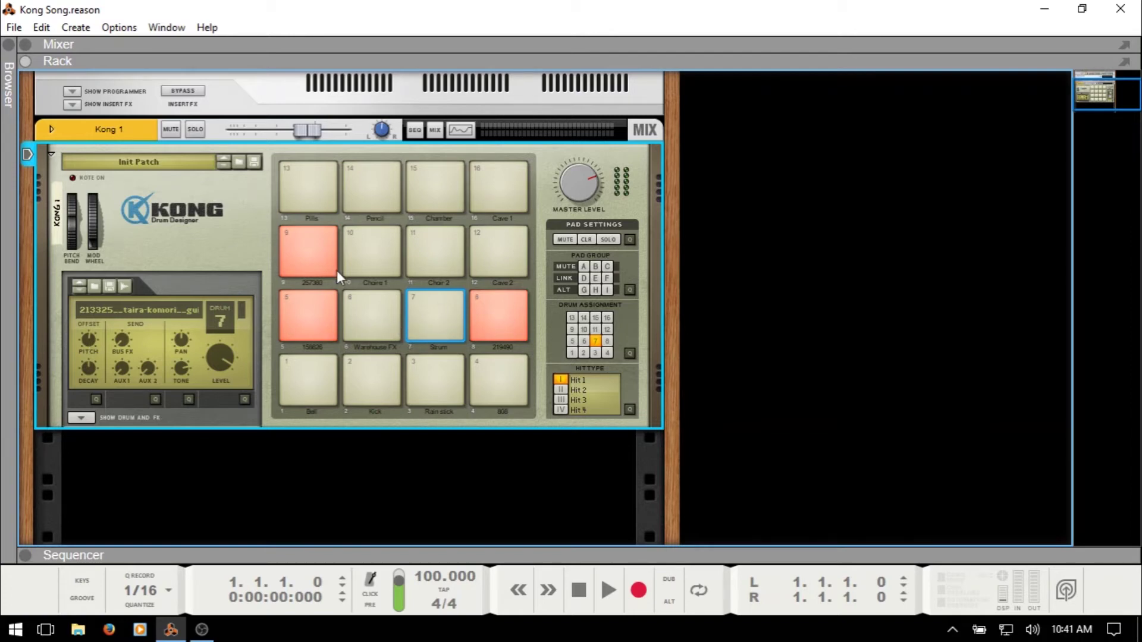
Step: Audition the Bell, Kick, Rain stick and 808 sounds on pads 1 to 4
left_click(310, 386)
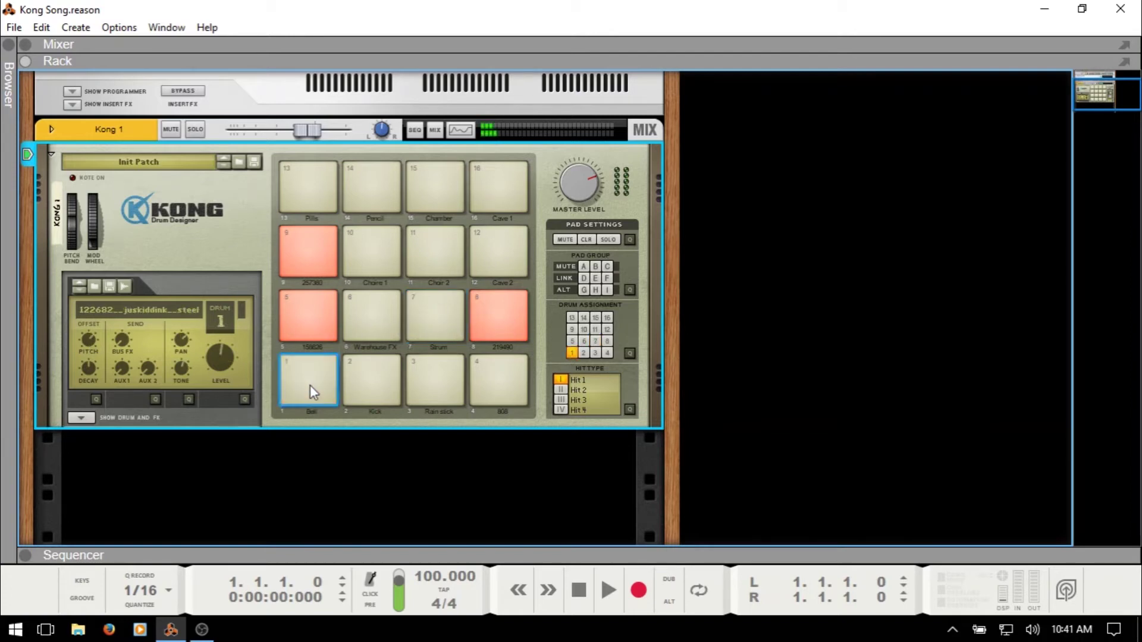
left_click(374, 383)
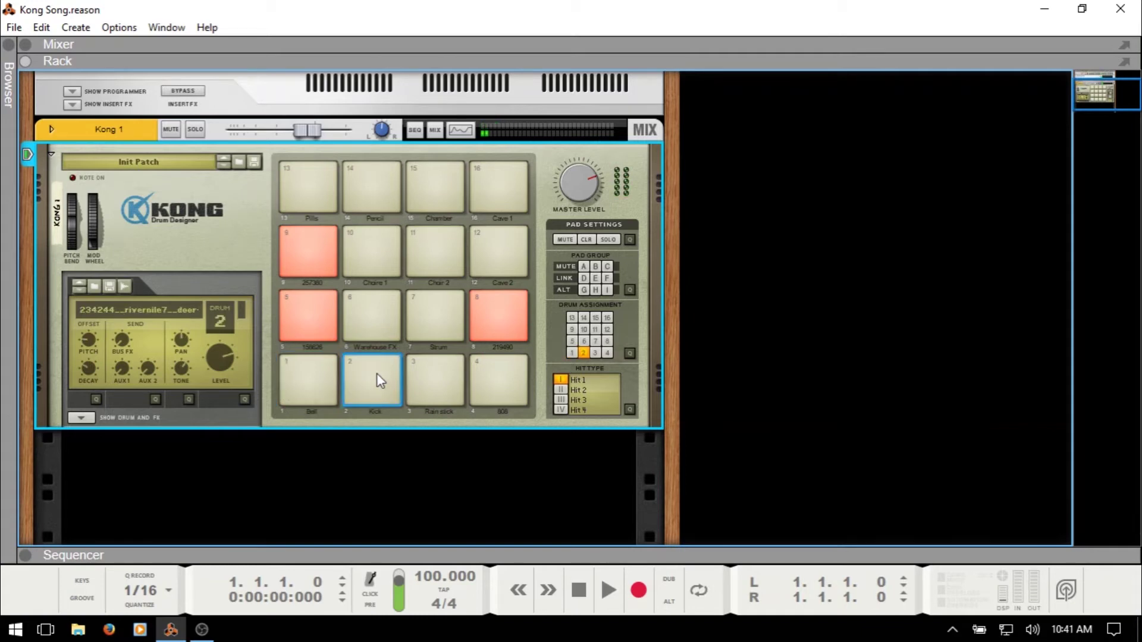
left_click(373, 378)
left_click(438, 370)
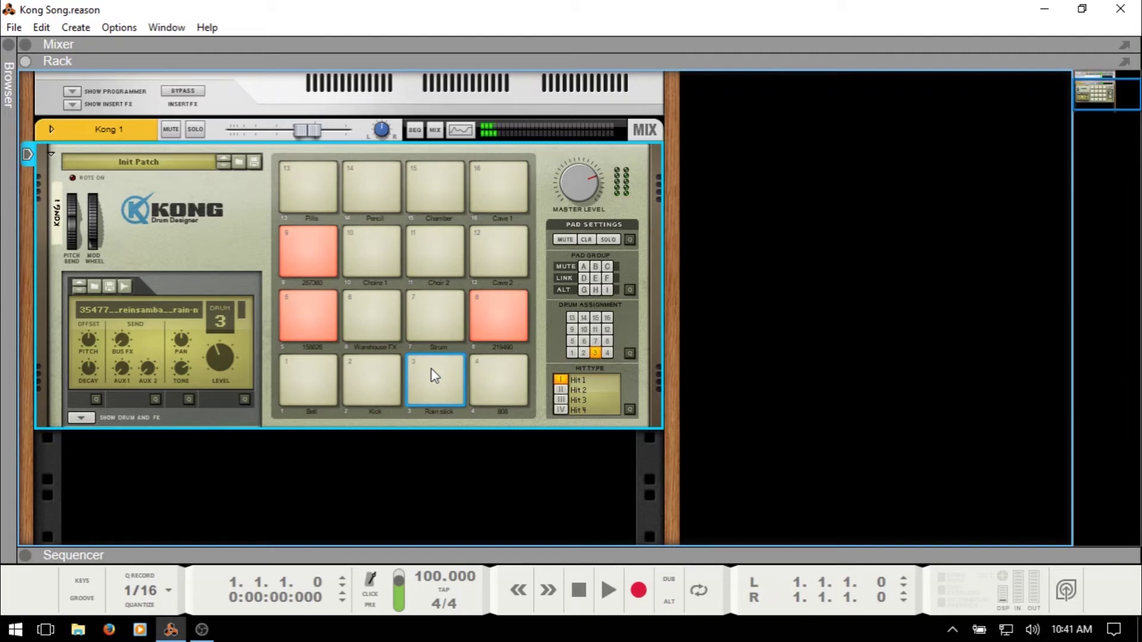
left_click(501, 379)
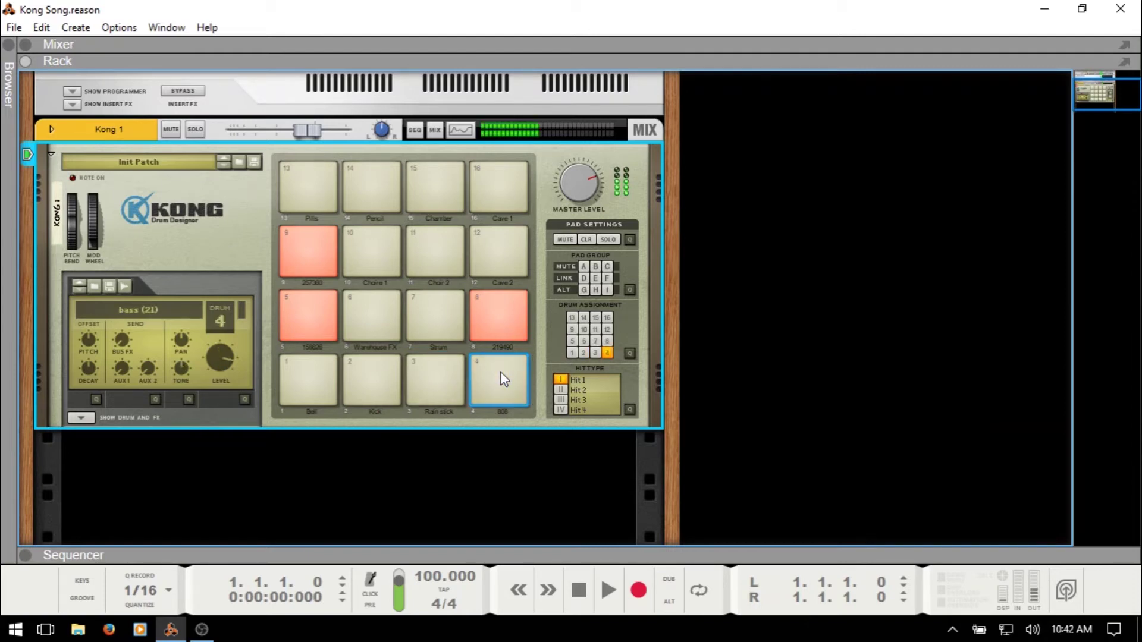
left_click(501, 375)
left_click(504, 379)
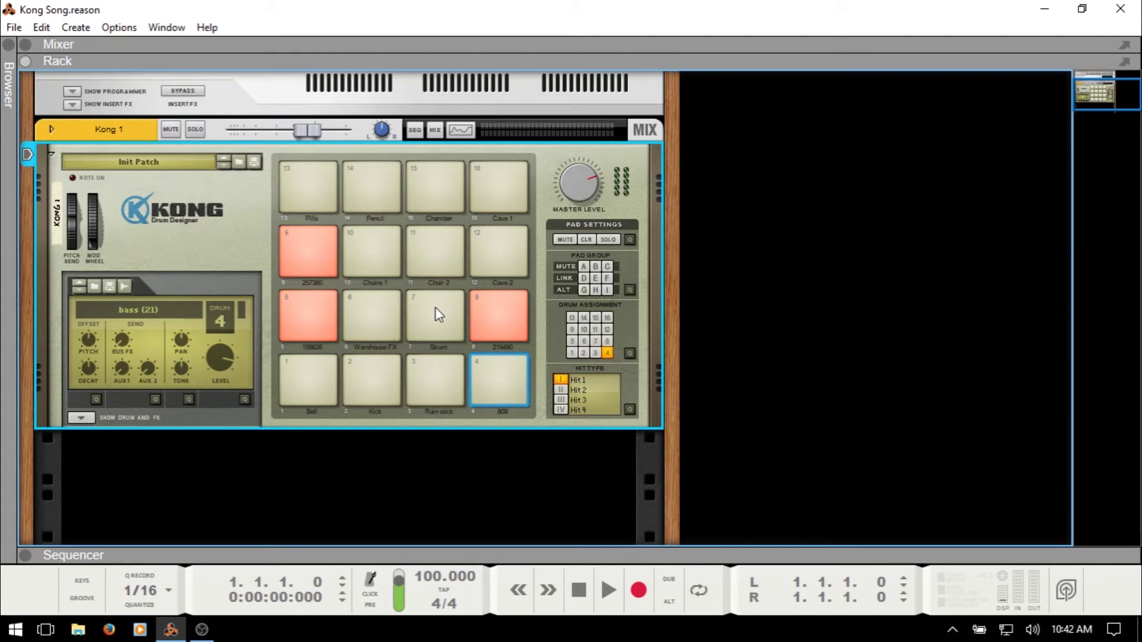
Step: Play the song to its end, briefly showing the Kong 1 track in the sequencer, and stop playback
key("space")
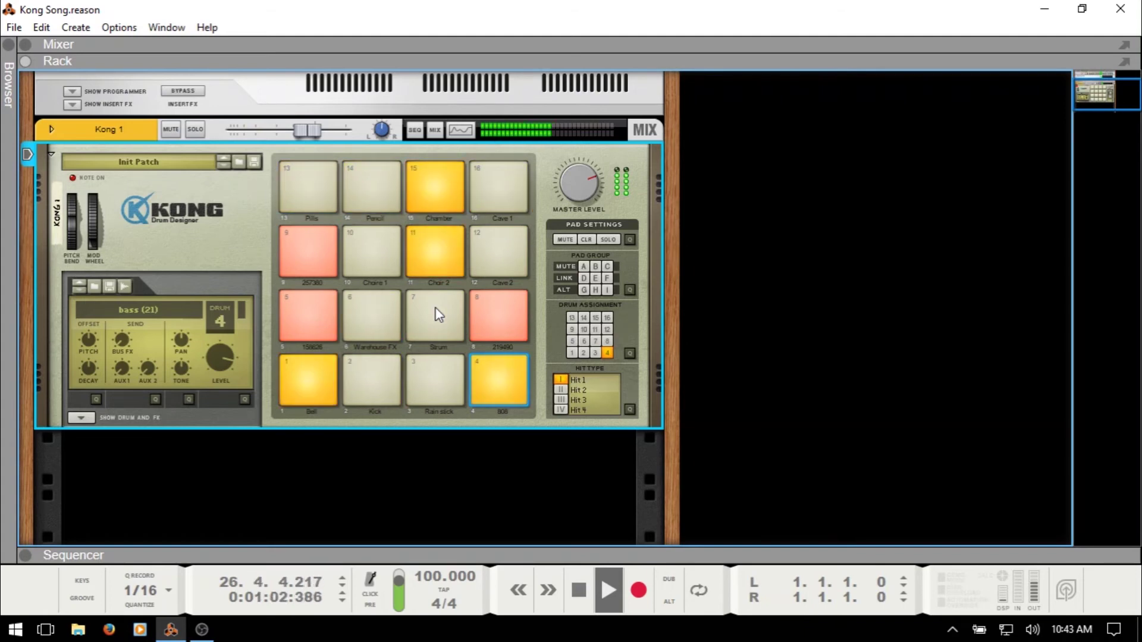
left_click(26, 555)
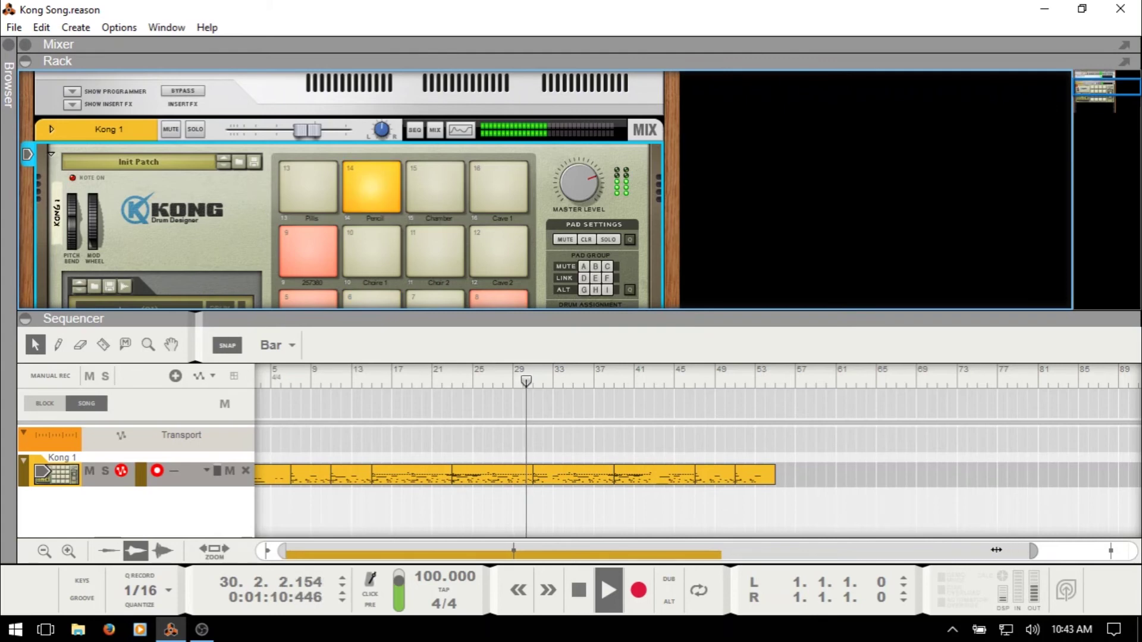
left_click_drag(996, 550, 716, 555)
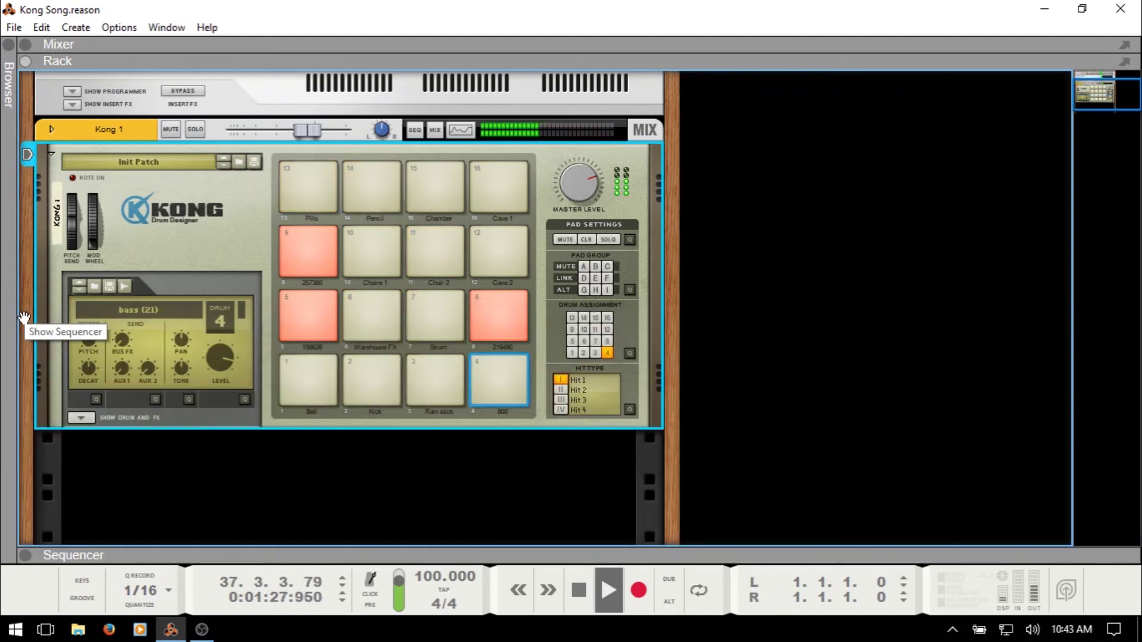
left_click(25, 318)
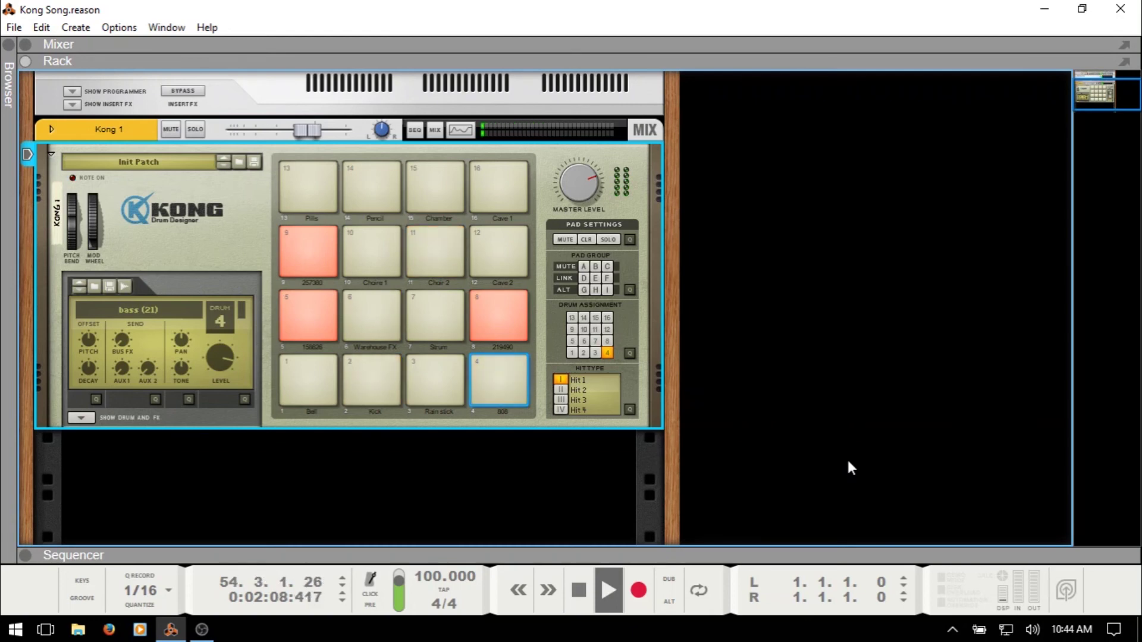
key("space")
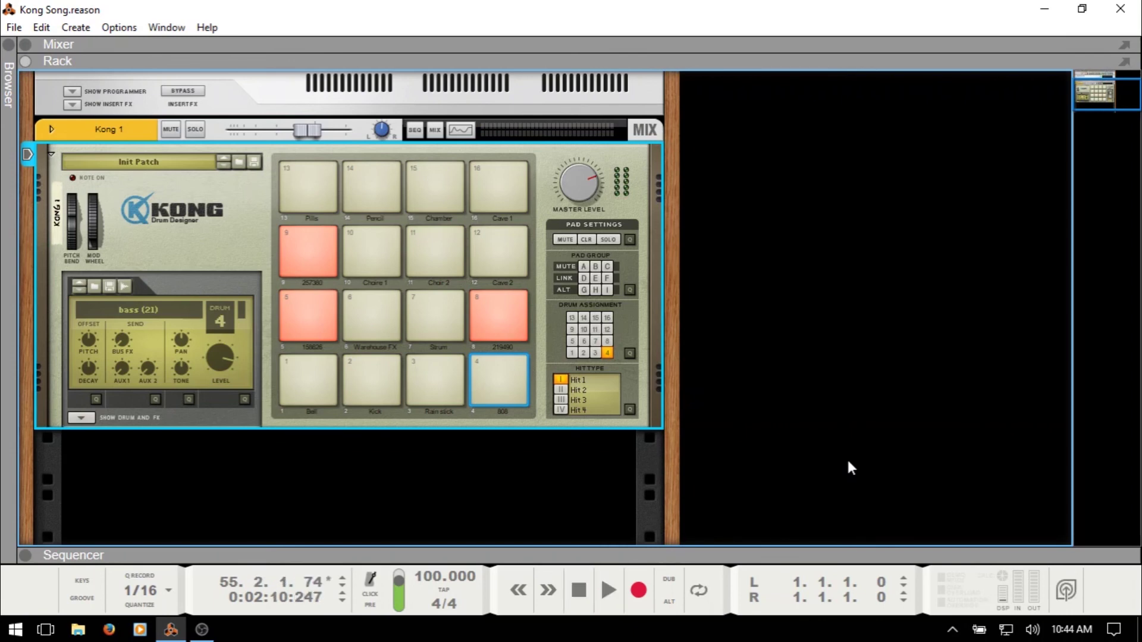